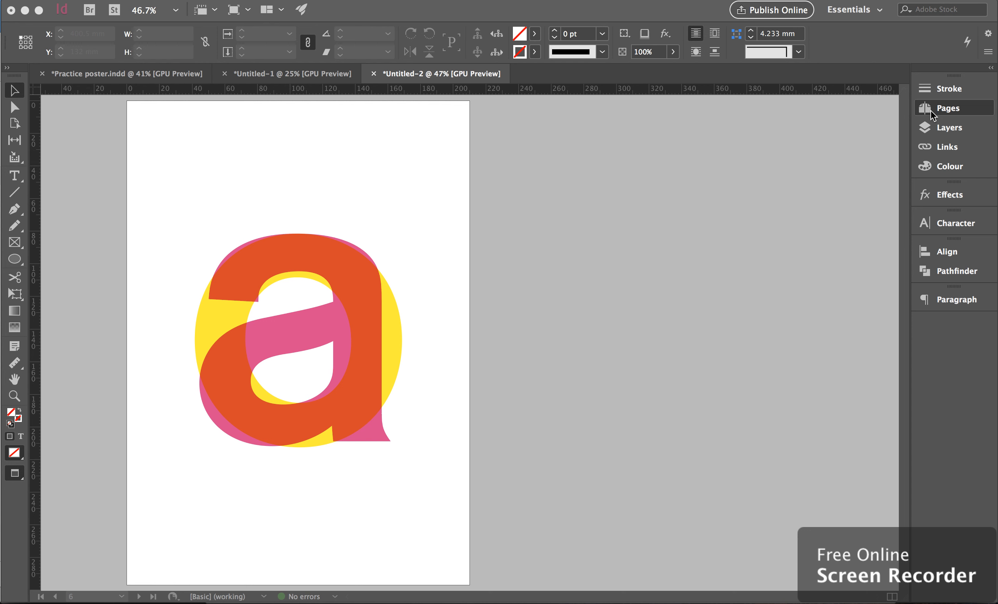
Step: Add a new page to the document from the Pages panel
left_click(941, 110)
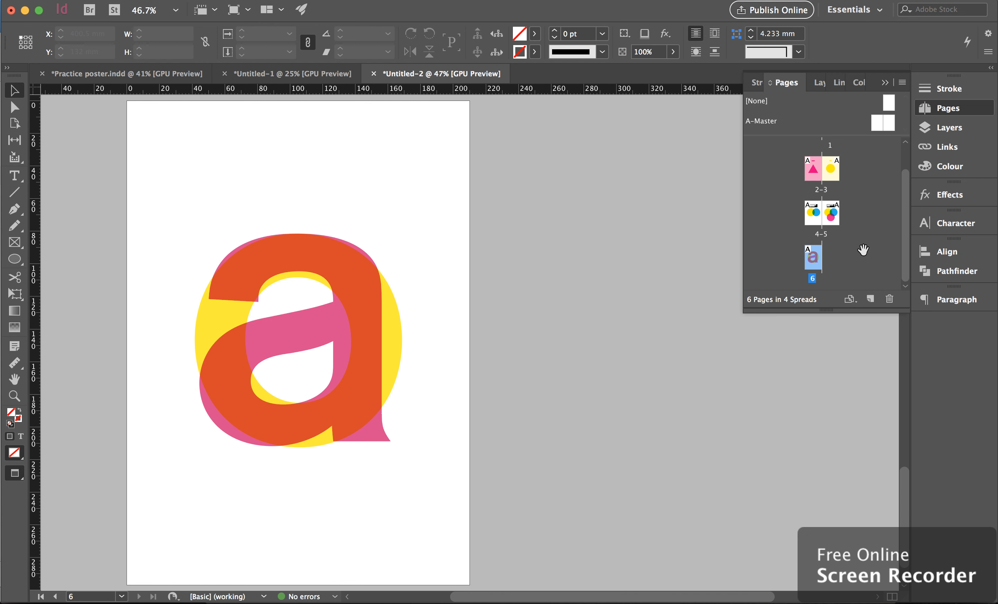
left_click(871, 301)
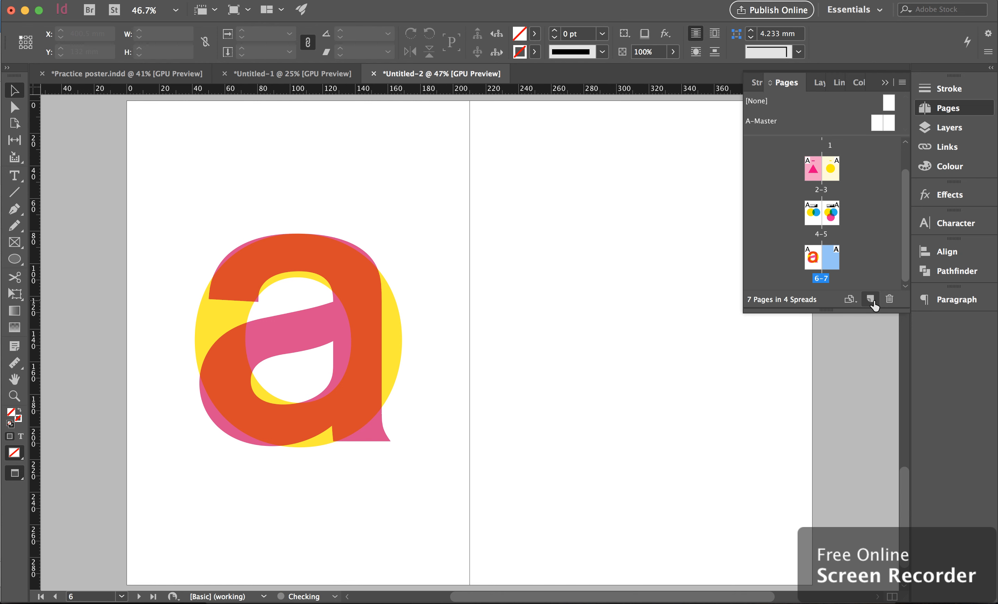
scroll(651, 297, "right", 3)
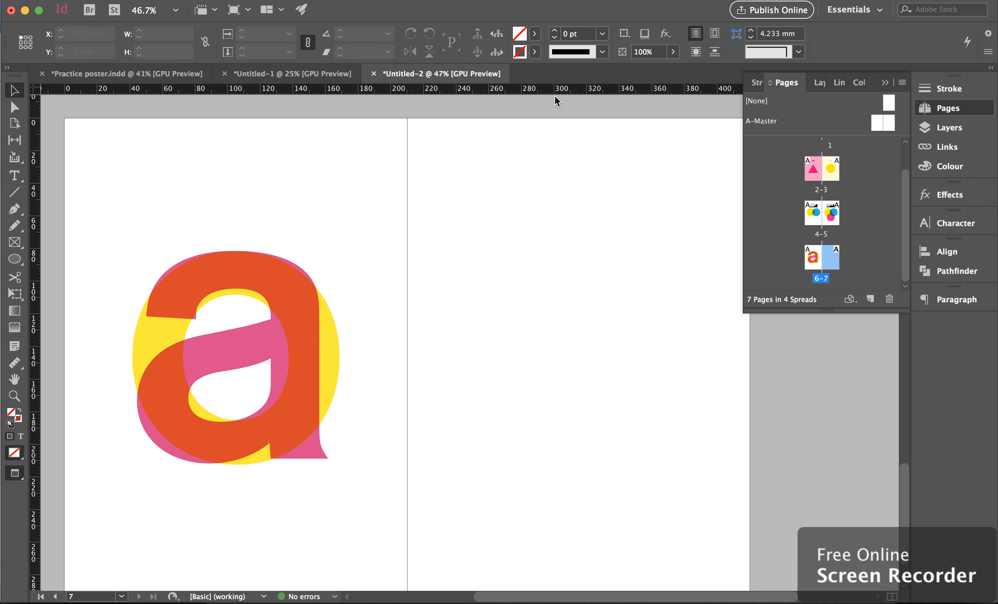
Step: Add a horizontal ruler guide at 53.5 mm and a vertical ruler guide at 266 mm on the new page
key("w")
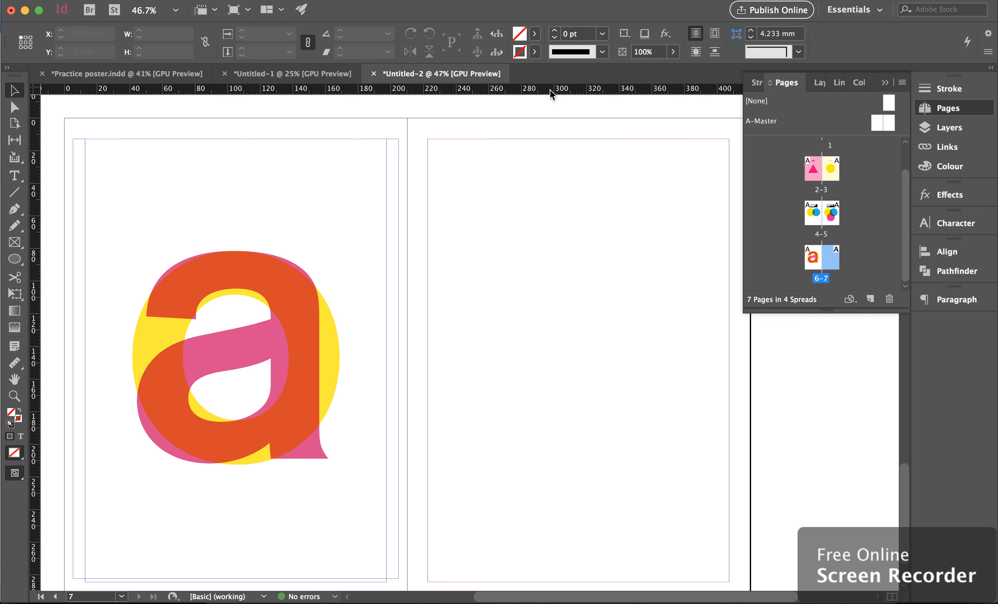
key("w")
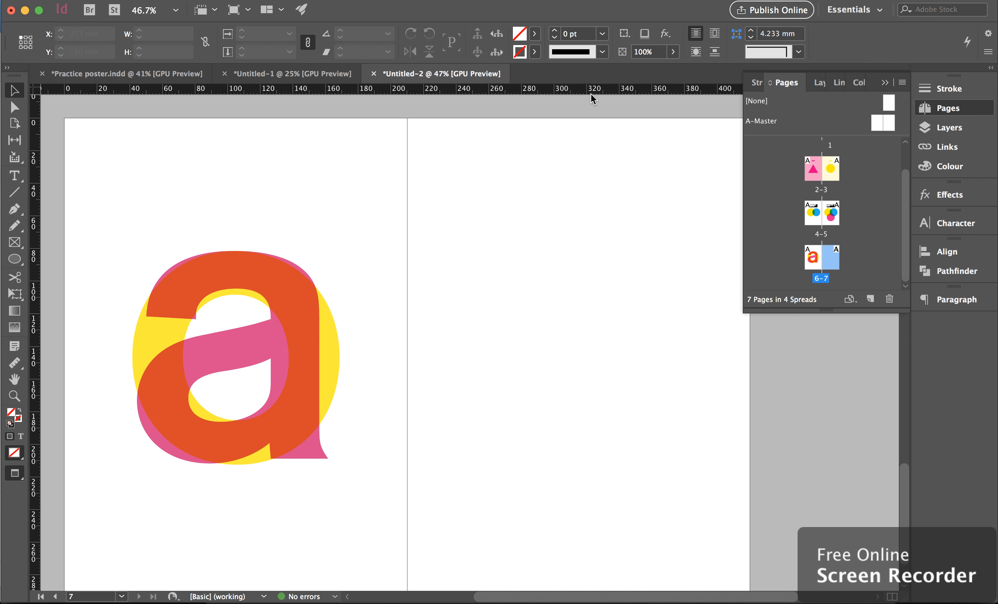
left_click_drag(593, 91, 592, 213)
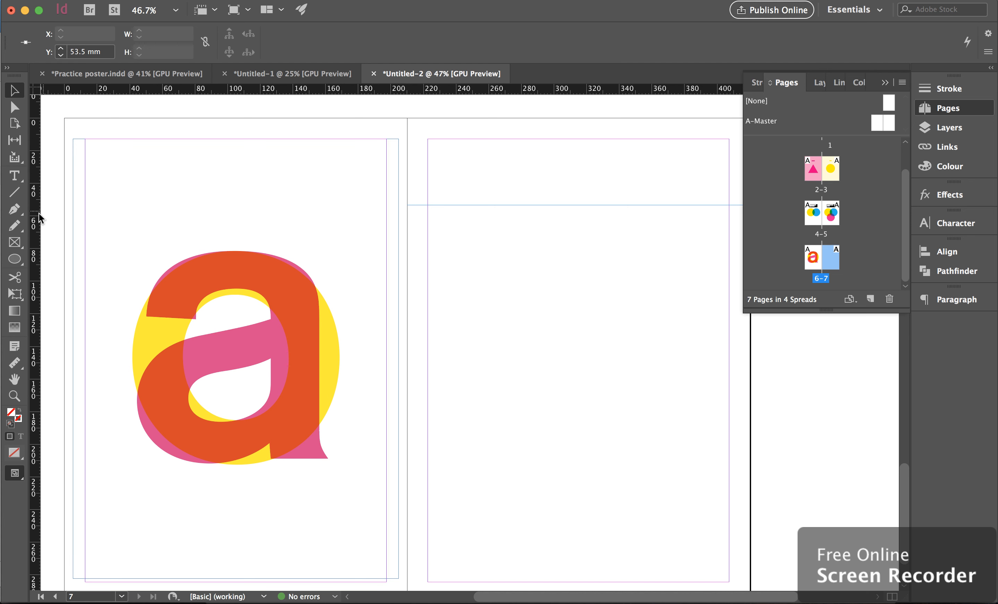
left_click_drag(34, 220, 499, 248)
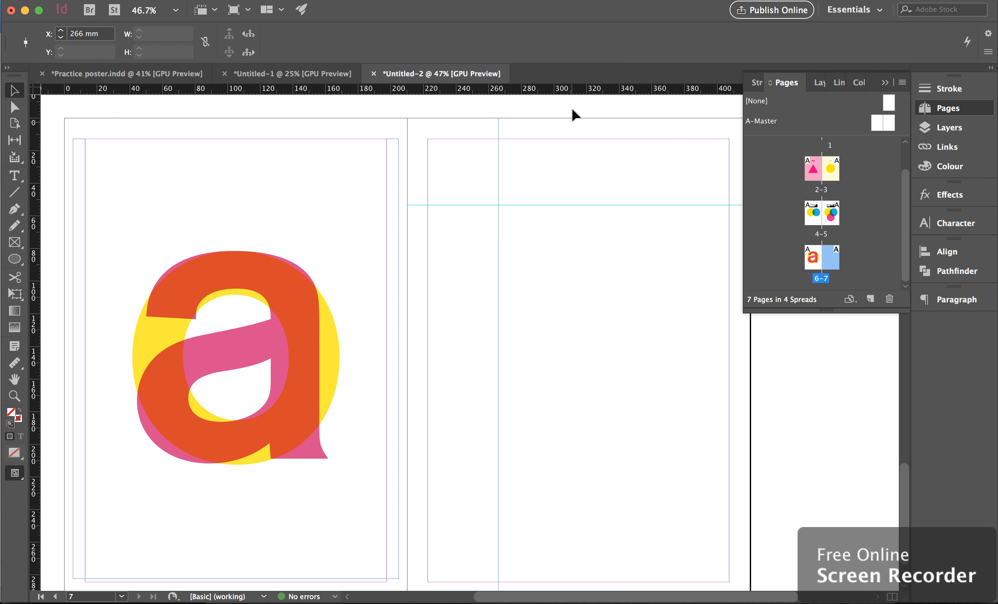
Step: Add a second horizontal guide at 44.5 mm and a second vertical guide at 255 mm
left_click_drag(571, 90, 572, 190)
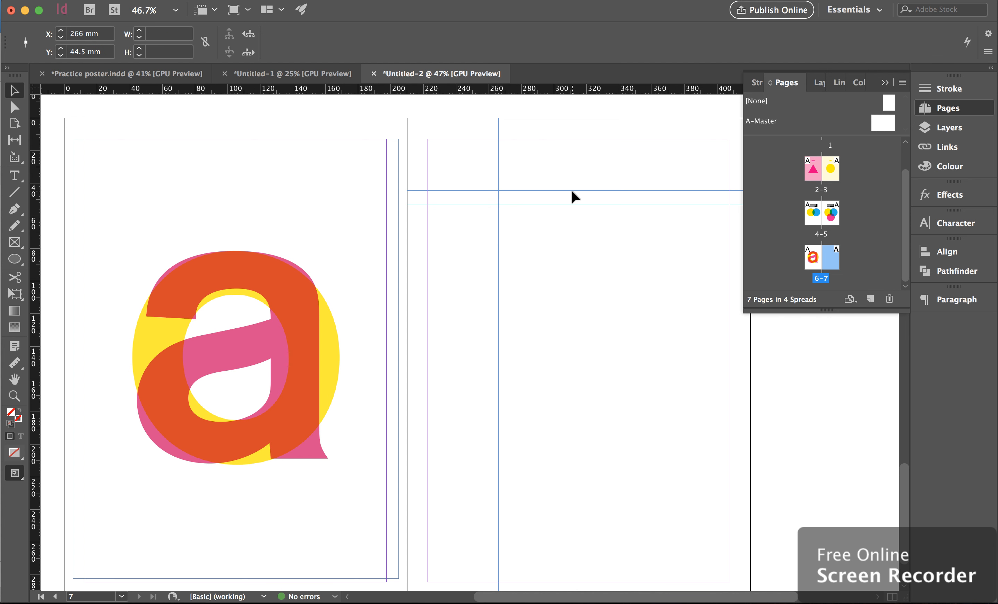
left_click_drag(36, 262, 480, 261)
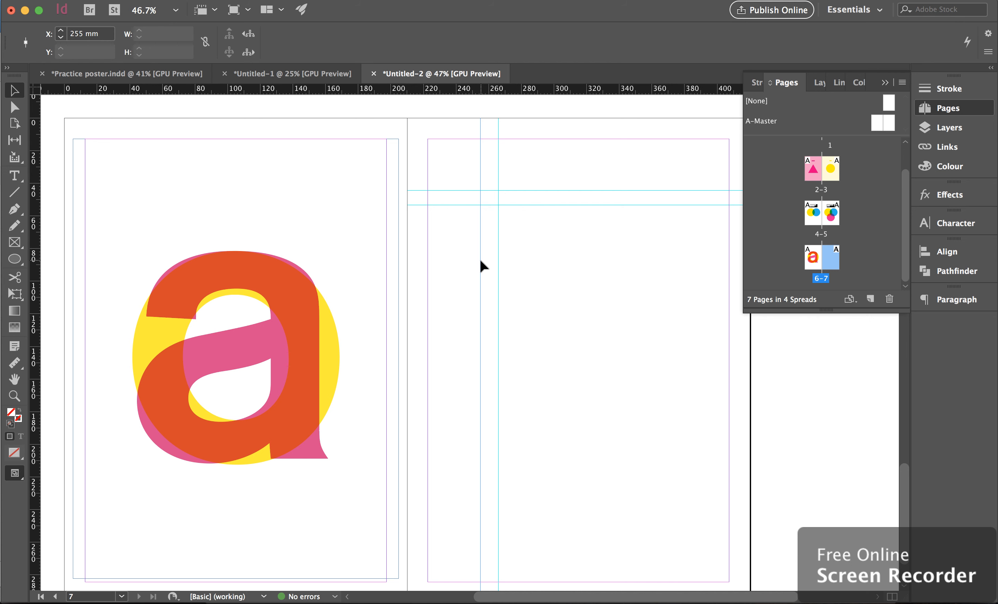
key("w")
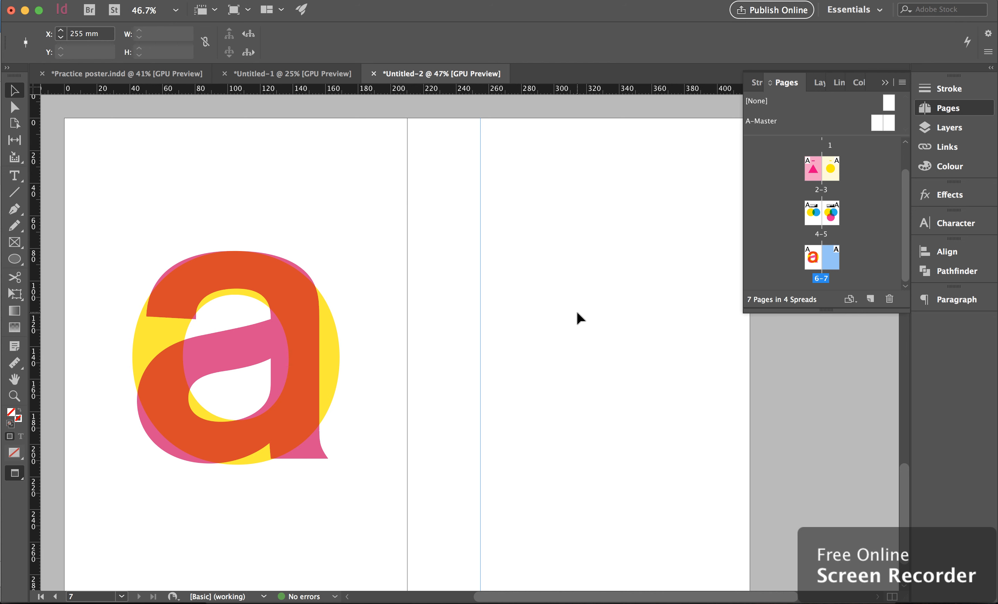
left_click(577, 312)
key("w")
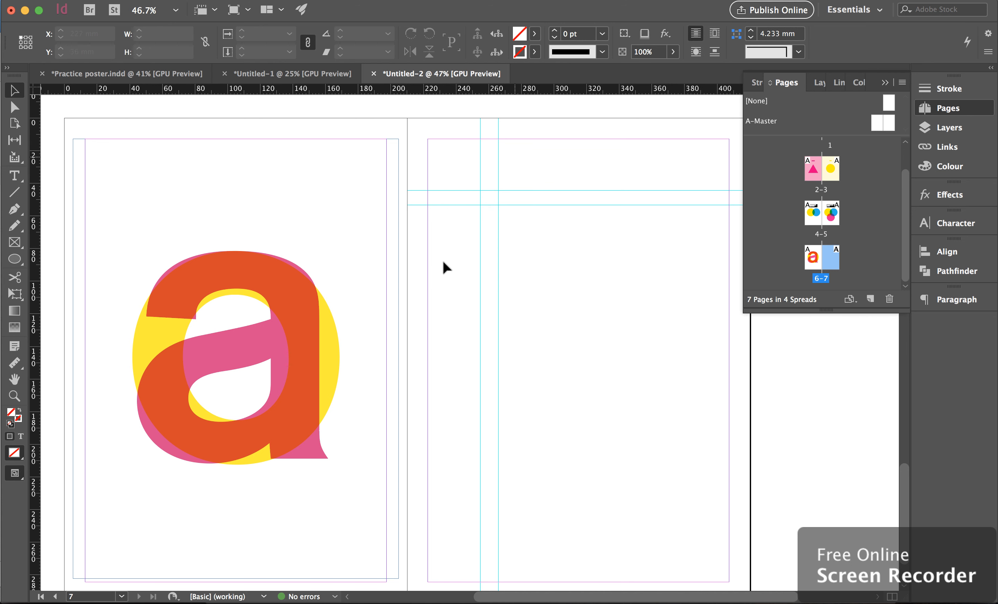
mouse_move(768, 601)
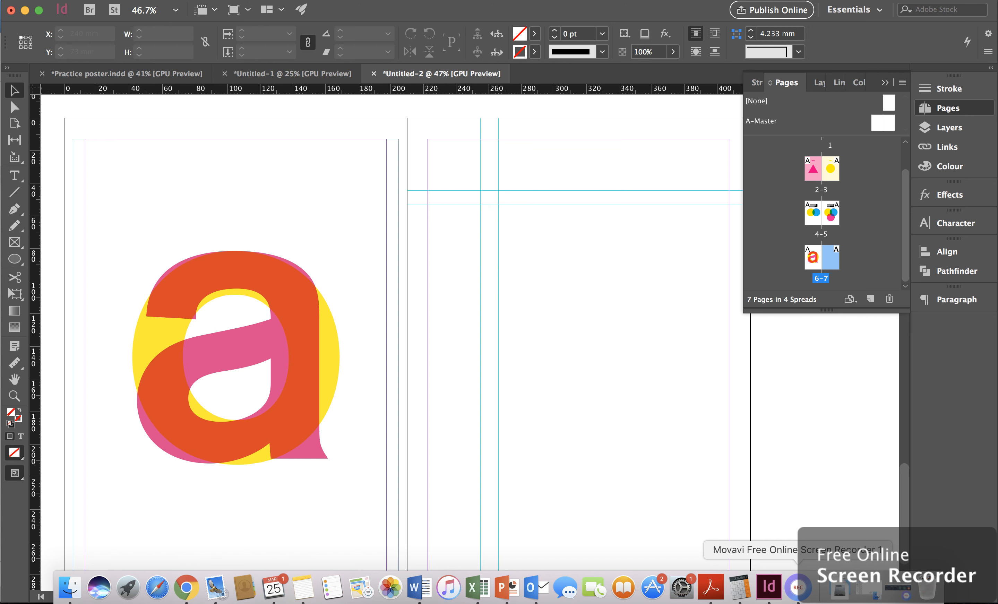
left_click(798, 588)
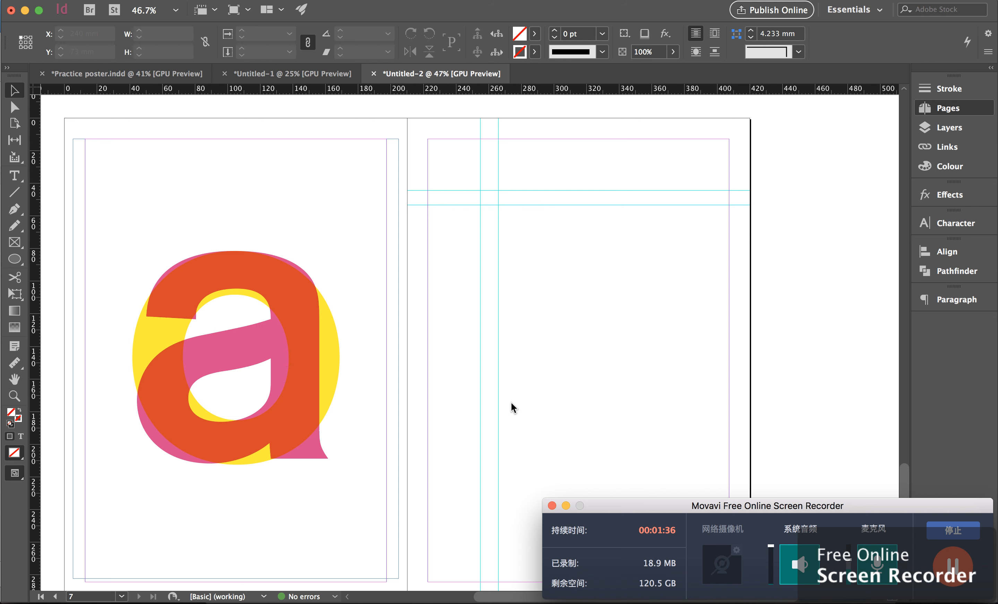
Step: Draw a triangle about 54 × 47 mm with the Polygon tool, starting at the guide intersection
left_click(14, 260)
left_click(14, 260)
left_click(12, 260)
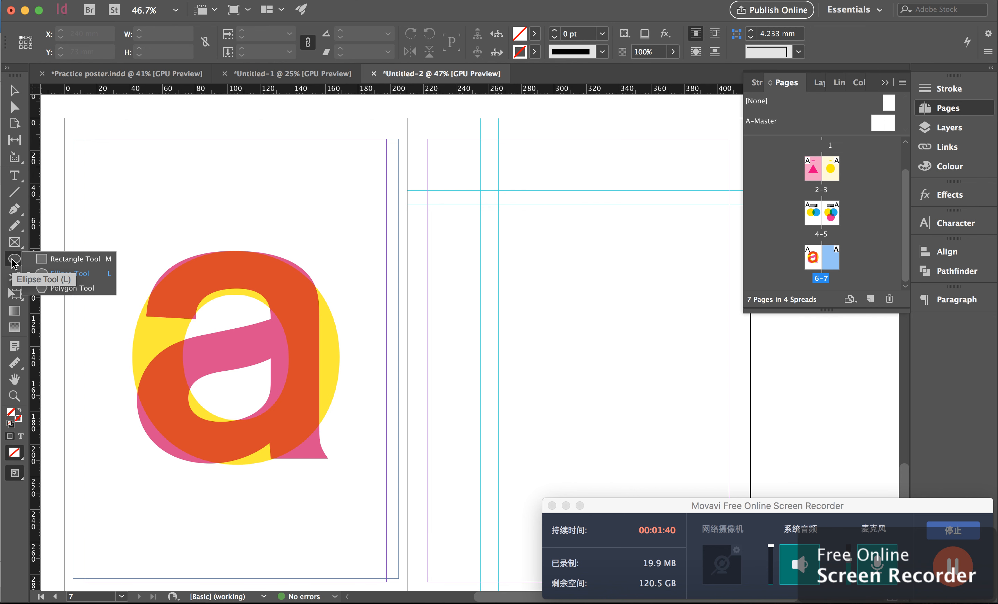
left_click(54, 289)
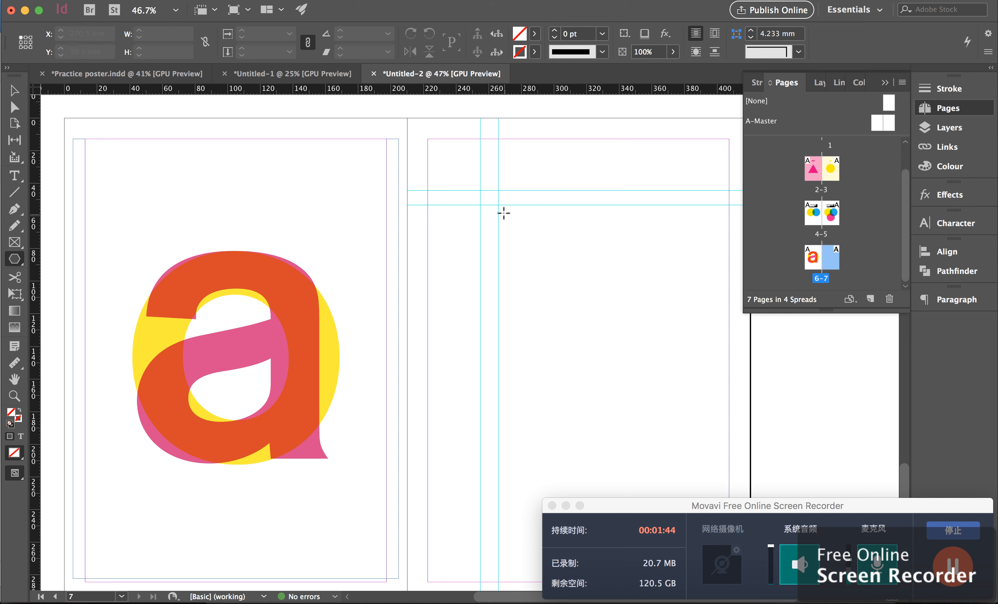
left_click_drag(499, 206, 606, 284)
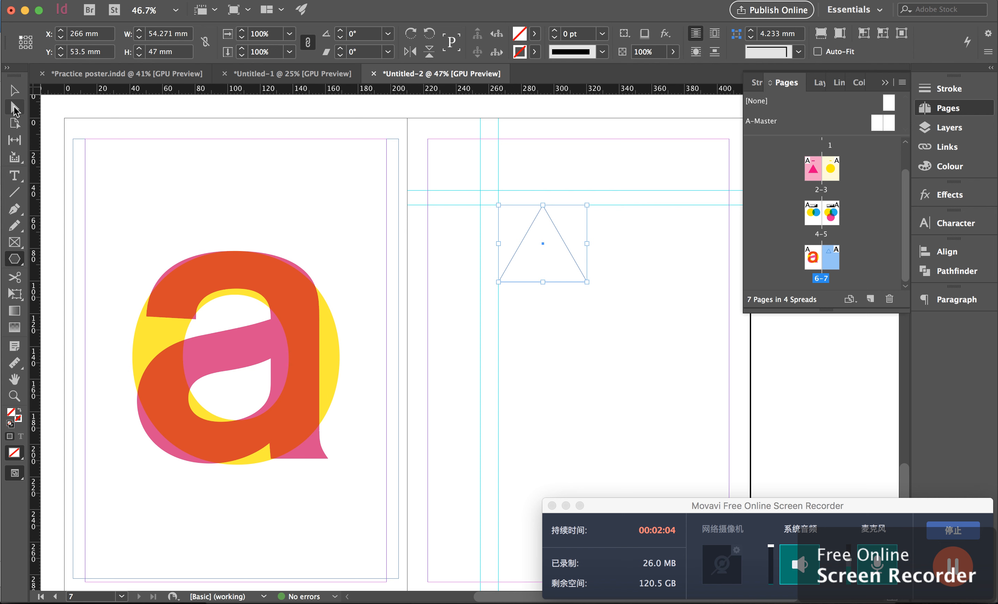
Step: Move the triangle's top point left onto the vertical guide to make a right triangle
left_click(15, 110)
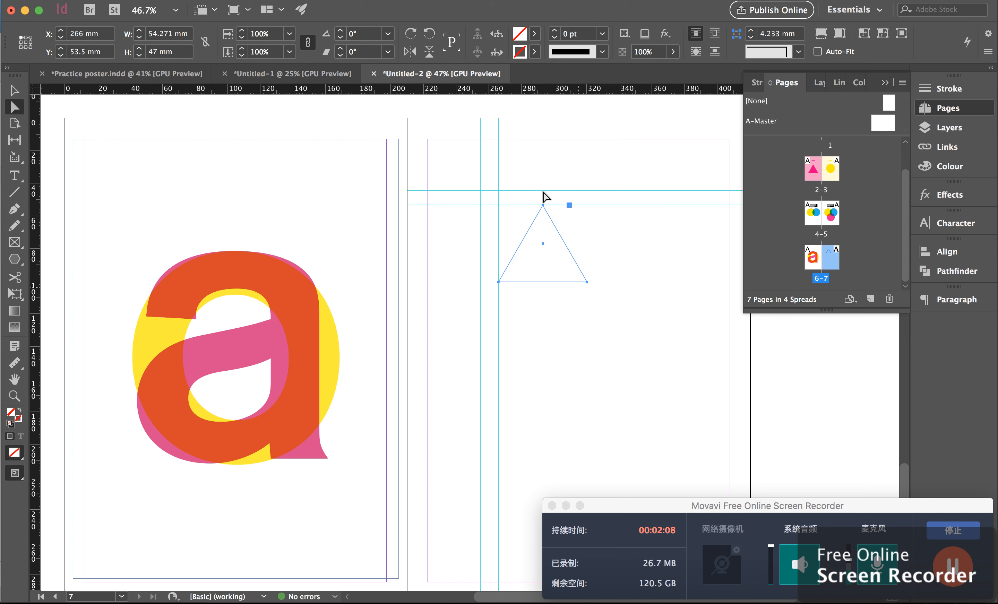
left_click(582, 165)
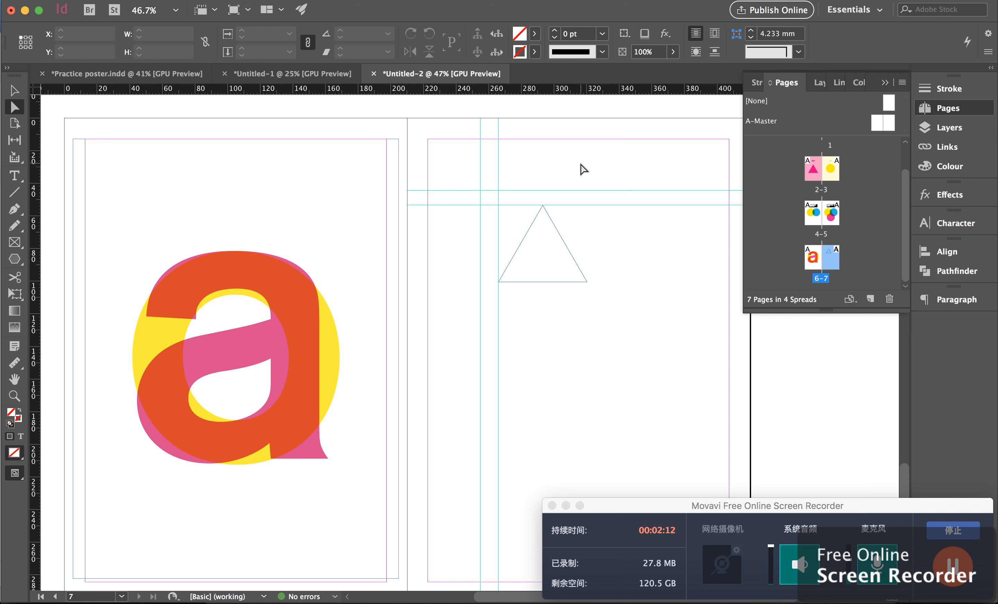
left_click(549, 216)
left_click(544, 206)
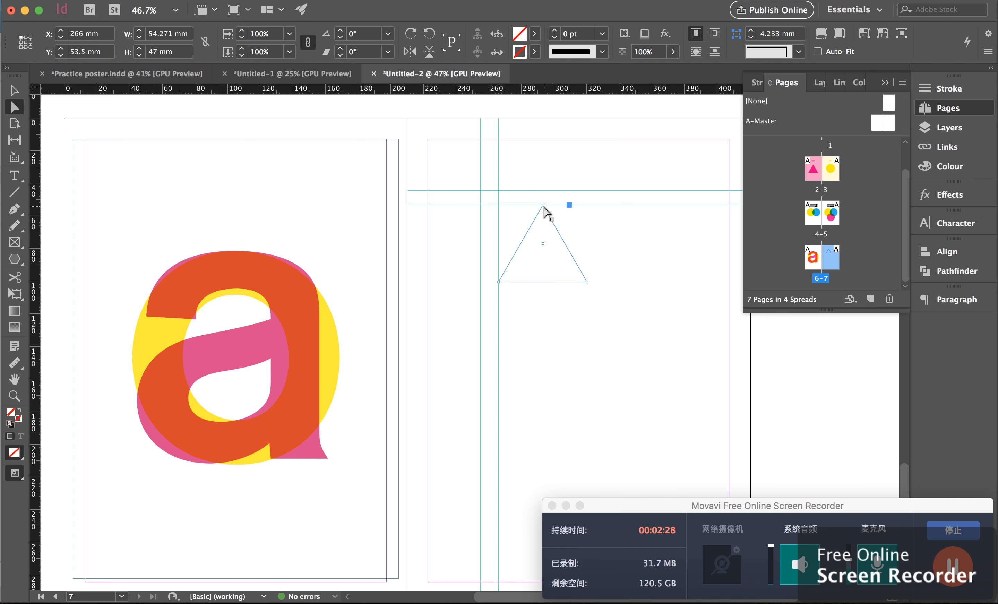
left_click_drag(543, 206, 499, 208)
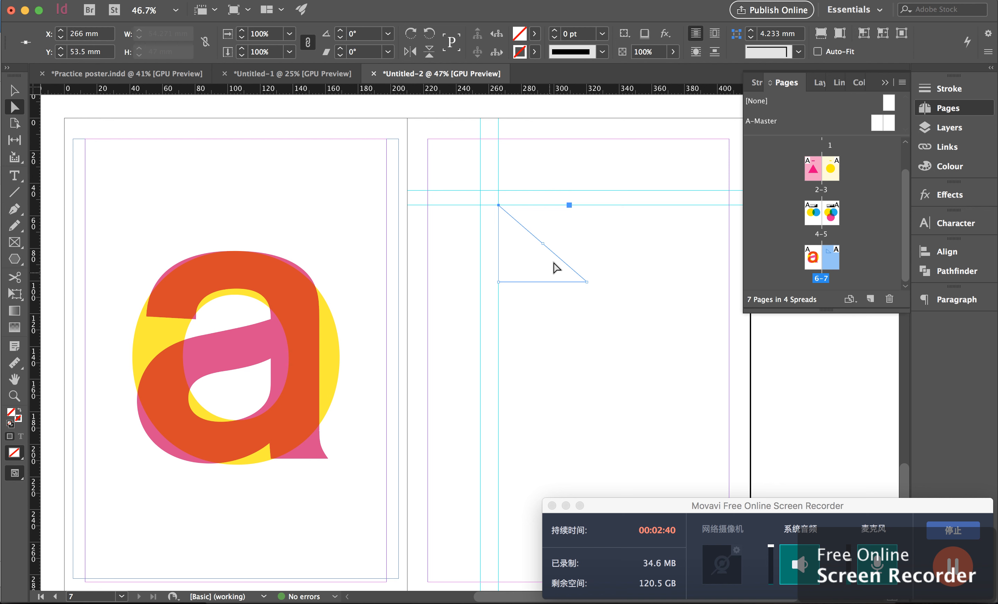
Step: Try to rotate the right triangle by -90°
left_click(16, 91)
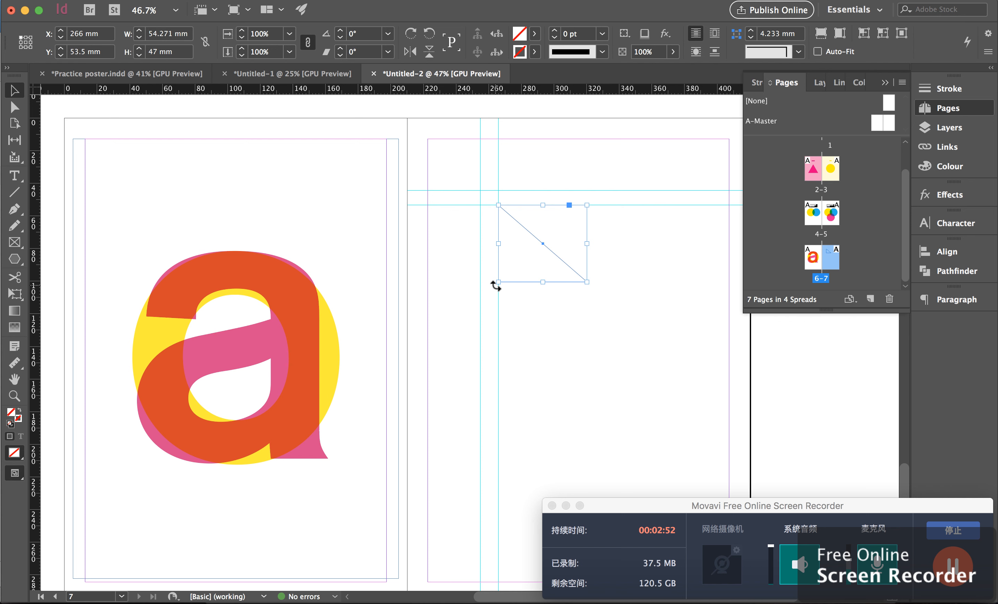
left_click_drag(494, 286, 476, 204)
key("super+z")
left_click_drag(497, 288, 482, 148)
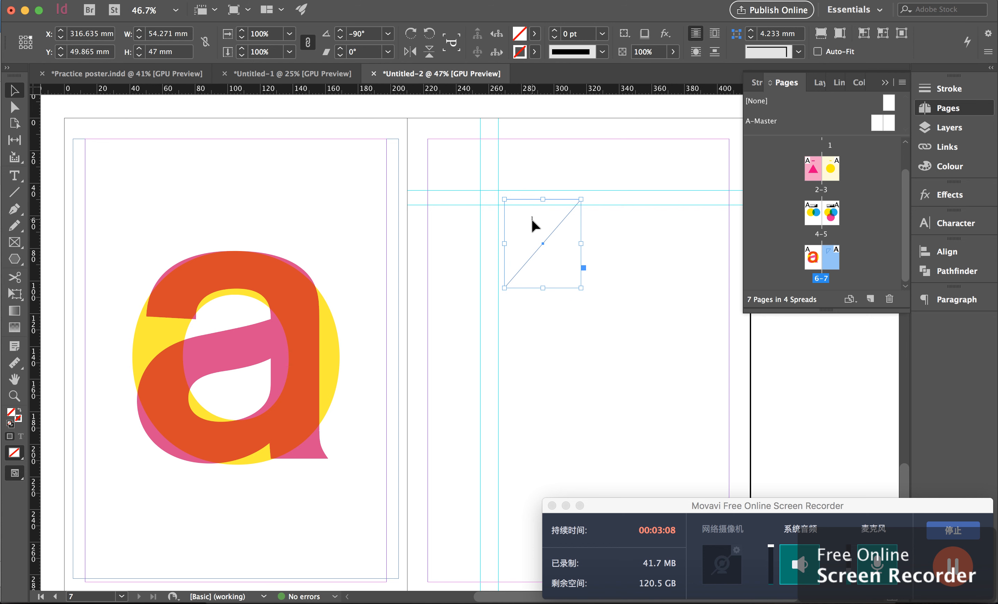
key("super+z")
key("super+z")
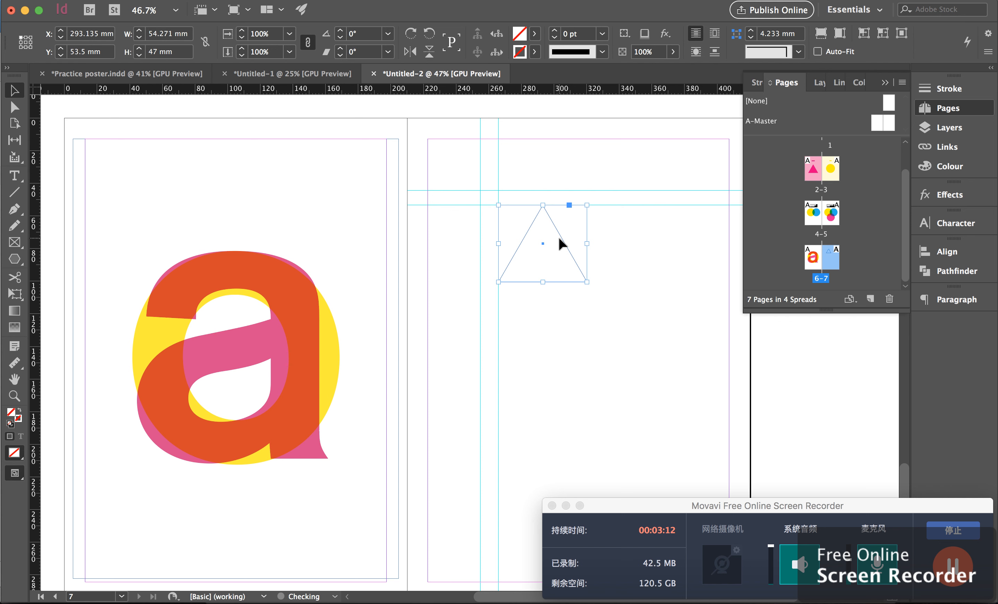
key("super+shift+z")
Step: Rotate the triangle -90° so its right angle sits at the guide intersection
left_click(556, 304)
left_click(525, 284)
left_click_drag(490, 285, 519, 205)
left_click(655, 258)
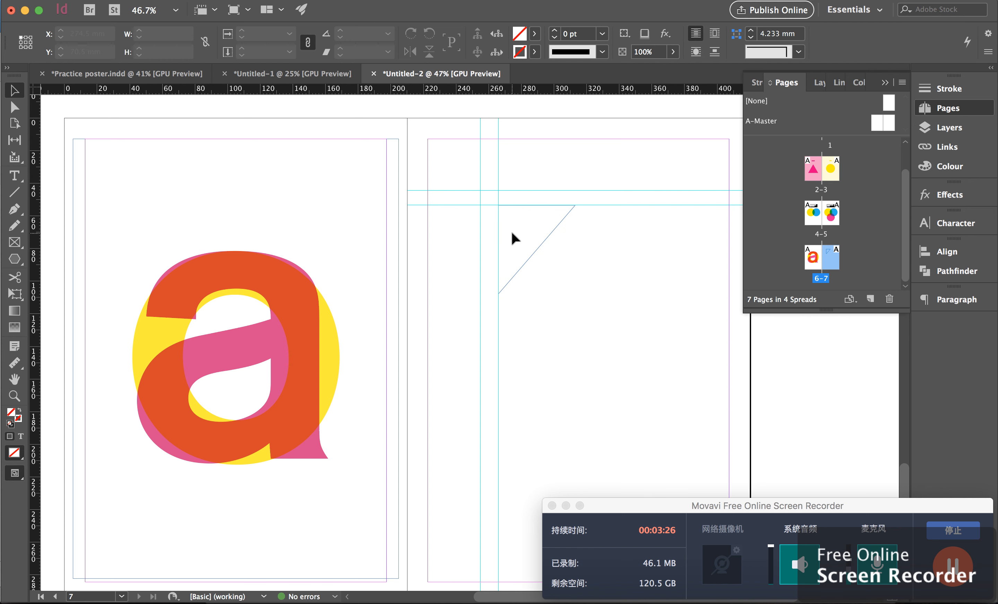
Step: Fill the triangle with the cyan swatch C=100 M=0 Y=0 K=0
left_click(539, 226)
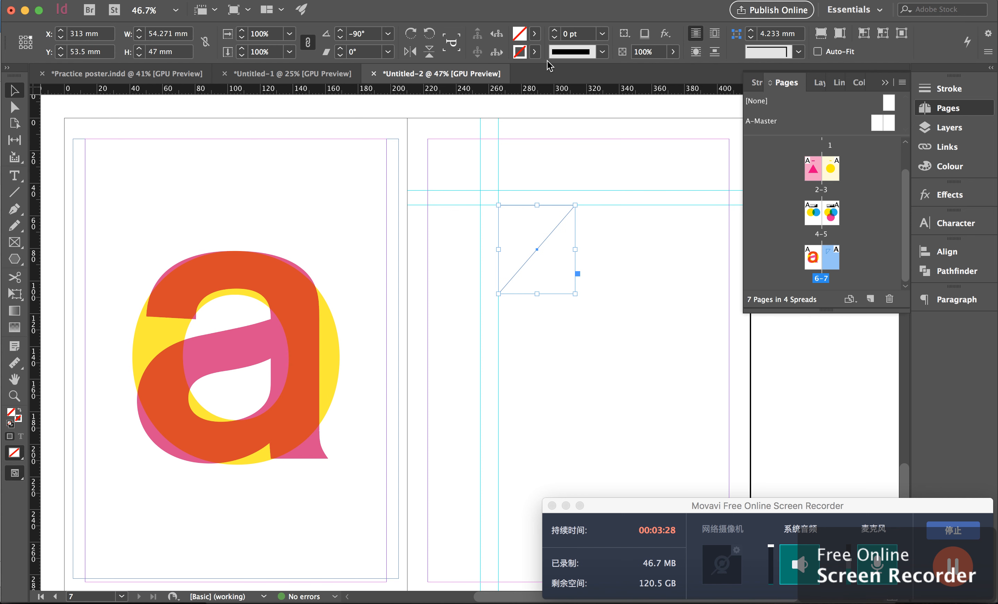
left_click(534, 33)
left_click(449, 131)
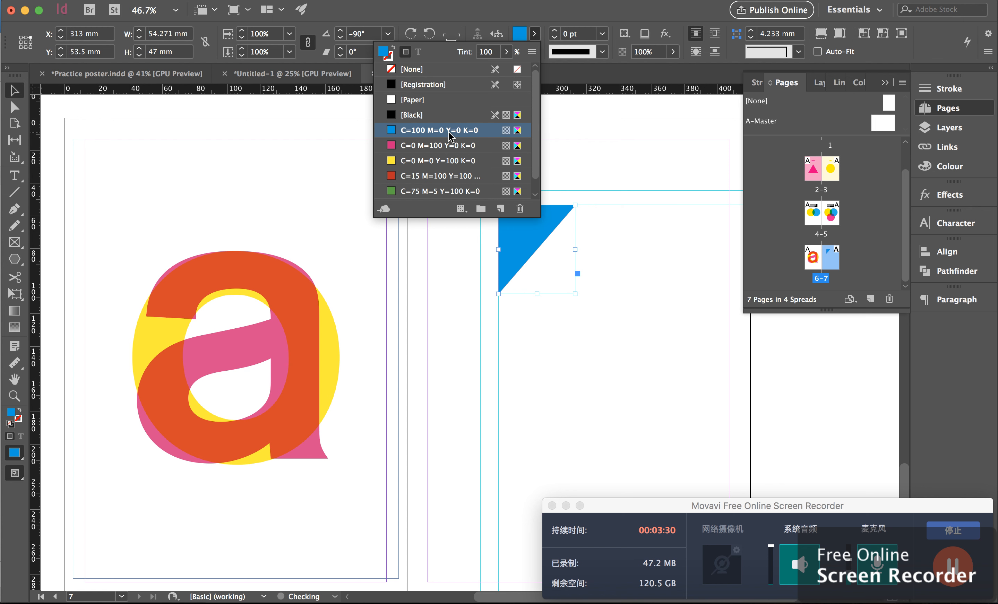
left_click(56, 105)
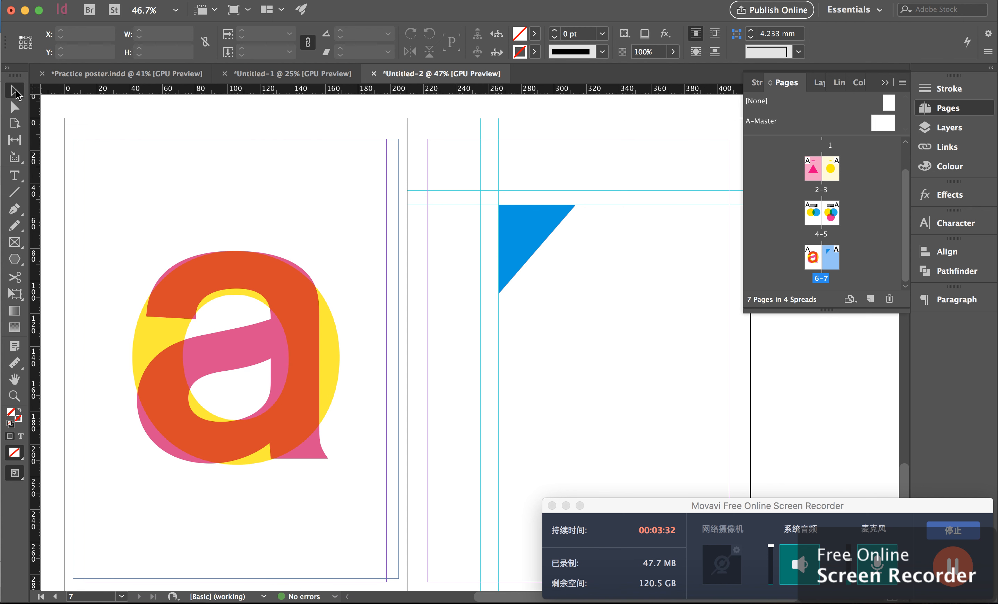
Step: Duplicate the cyan triangle and move the copy above the horizontal guides
left_click_drag(613, 292, 535, 235)
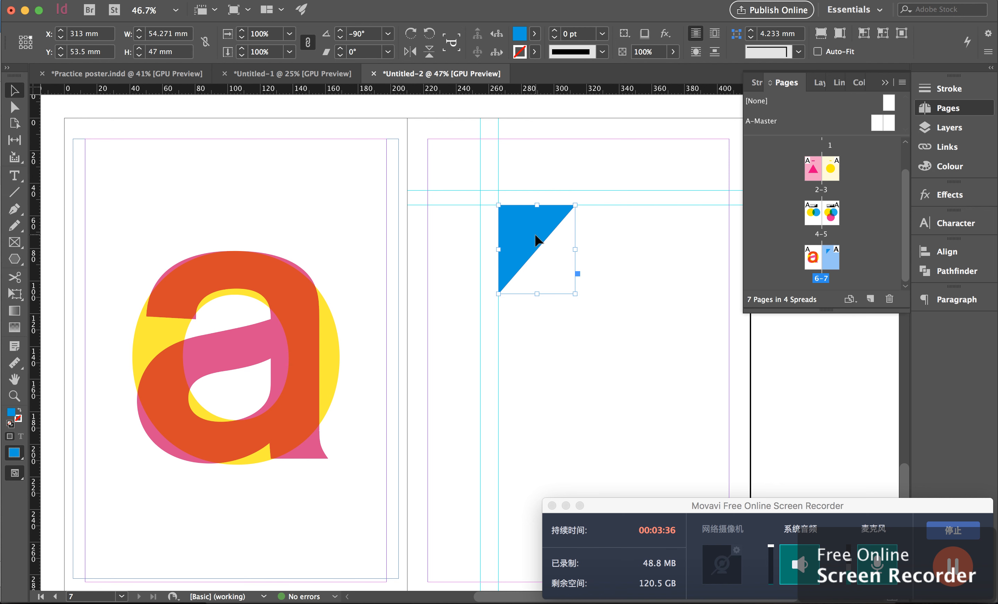
left_click_drag(537, 240, 470, 334, "alt")
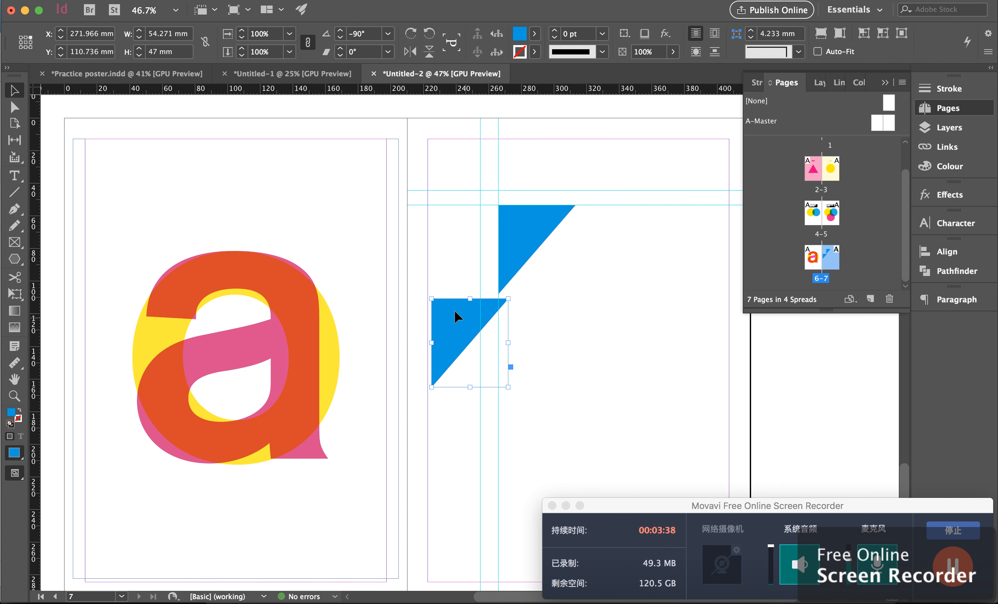
left_click_drag(427, 293, 523, 360)
key("cmd+z")
left_click_drag(445, 347, 443, 194)
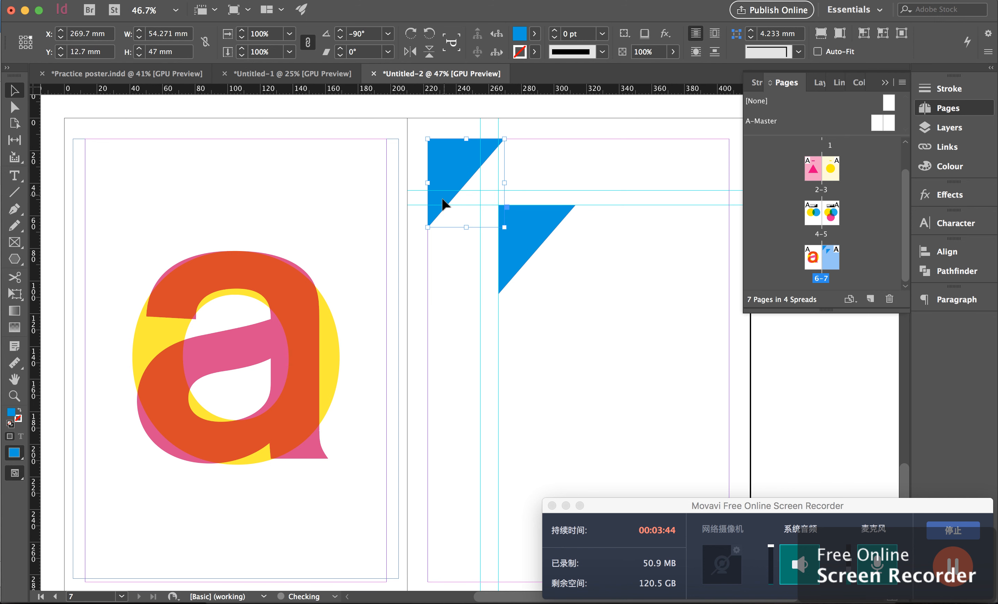
Step: Rotate the copy 90° so its right angle meets the 255 mm and 44.5 mm guide intersection
left_click_drag(423, 233, 524, 162)
left_click_drag(485, 191, 463, 161)
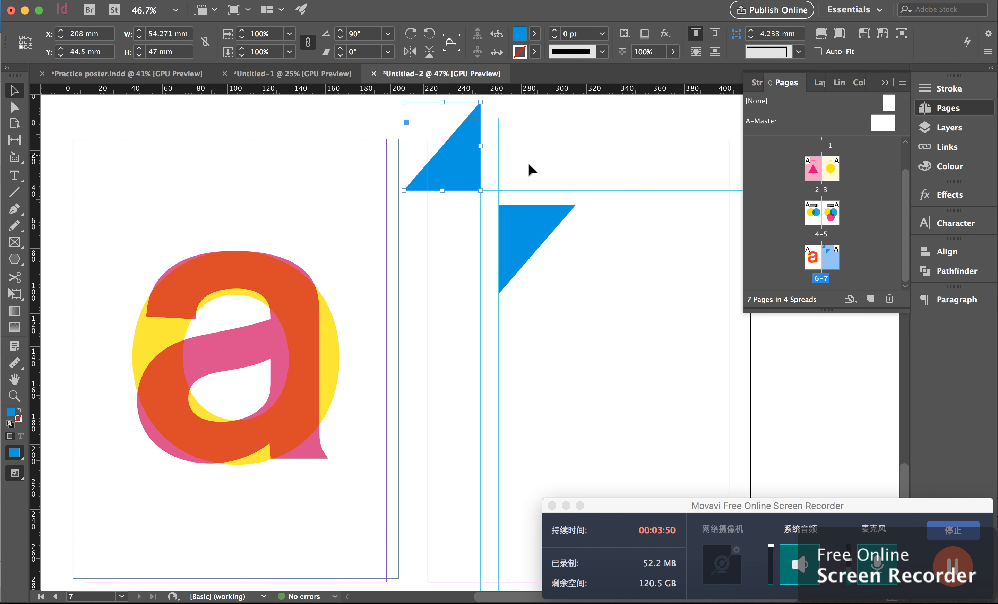
left_click(552, 165)
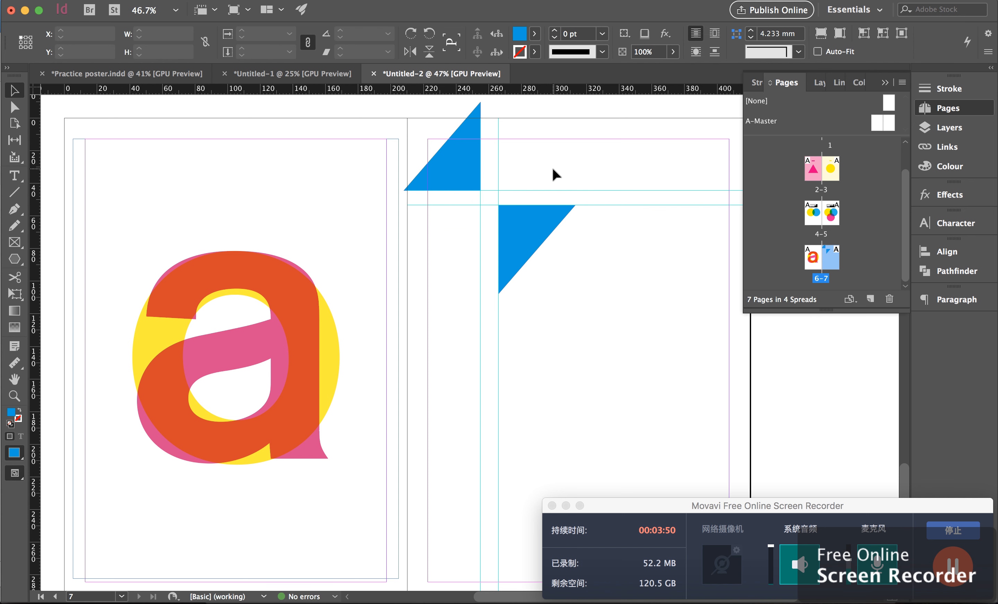
left_click(473, 168)
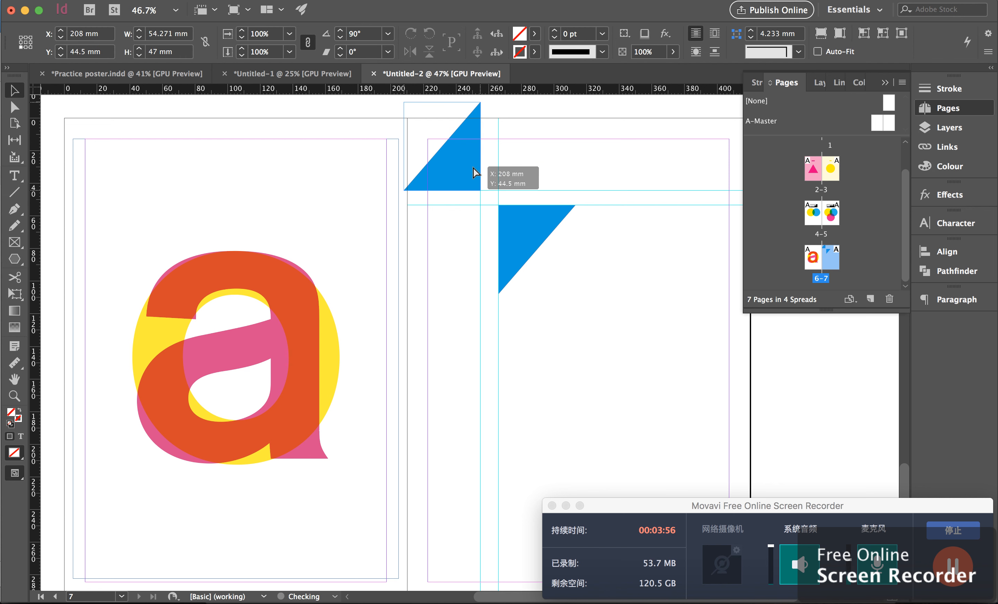
left_click_drag(473, 168, 471, 165)
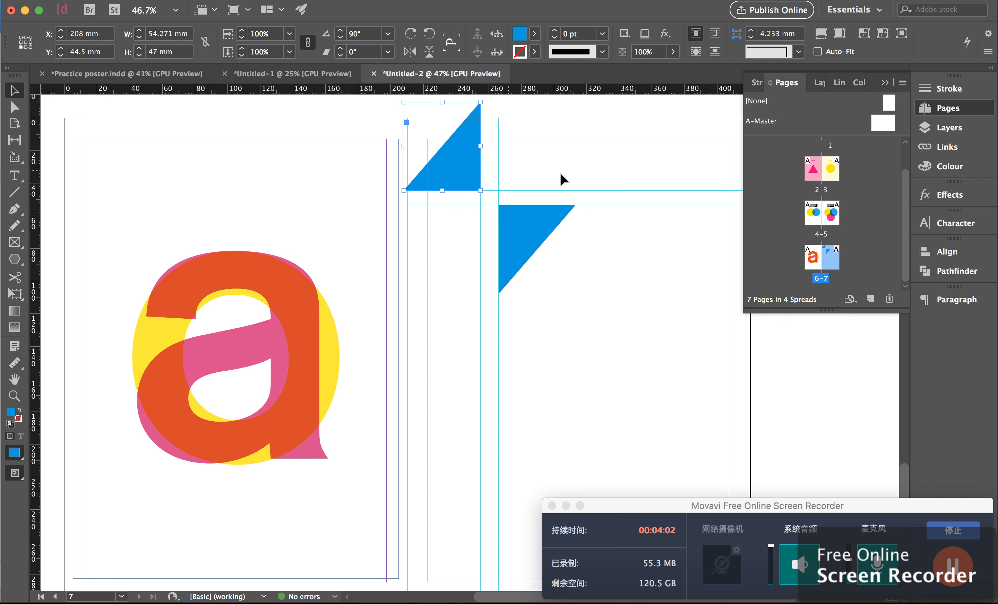
Step: Duplicate the triangle again and rotate the new copy 180°, placing it right of the 266 mm guide
left_click(535, 157)
left_click(464, 162)
left_click_drag(468, 163, 514, 163)
left_click_drag(445, 189, 558, 219)
left_click_drag(509, 138, 565, 147)
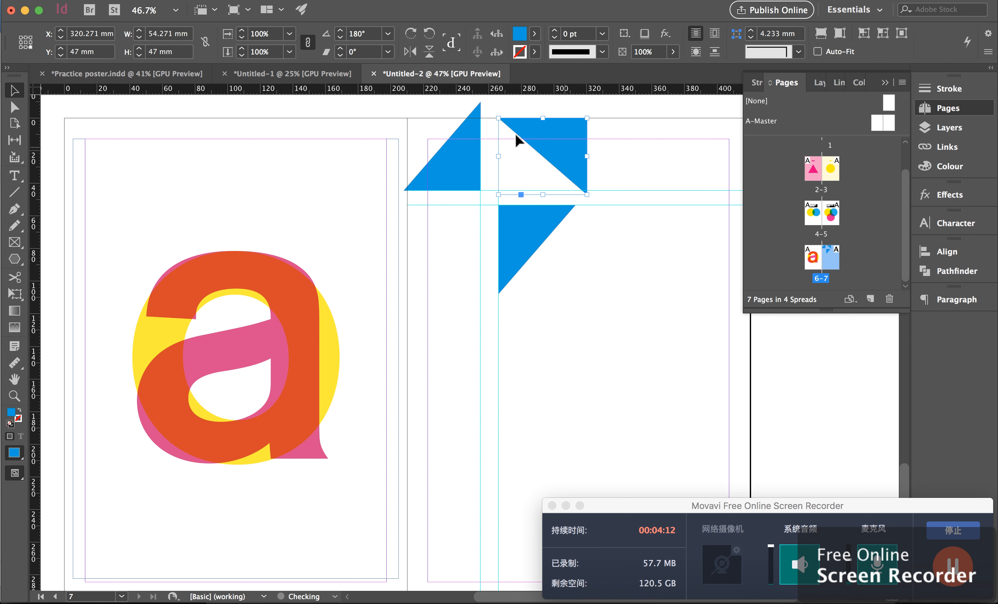
Step: Rotate the third triangle back to 0° and nudge it up to X 266 mm, Y -2.5 mm beside the vertical guide
left_click_drag(493, 114, 612, 121)
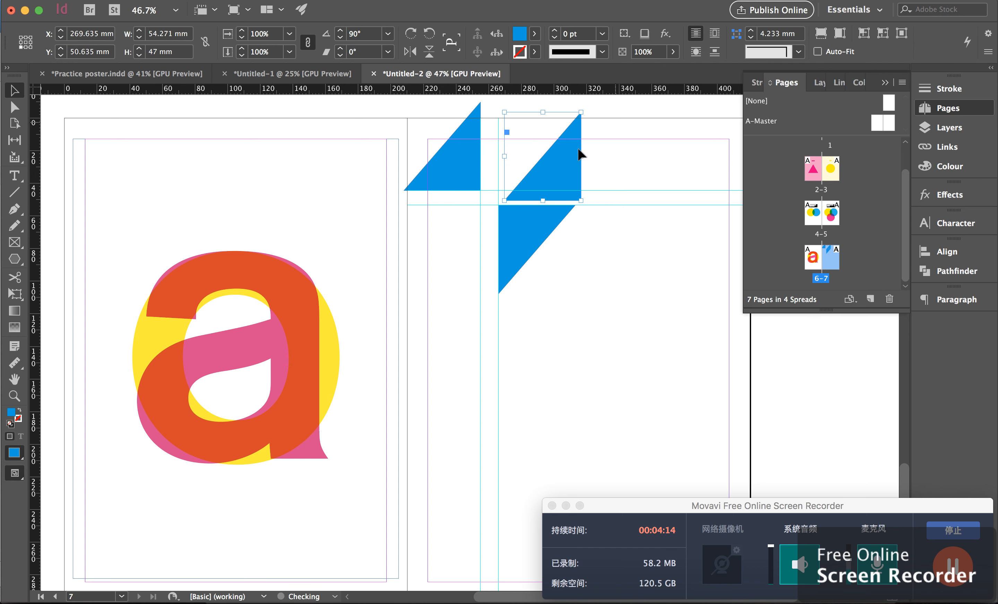
left_click_drag(494, 200, 481, 157)
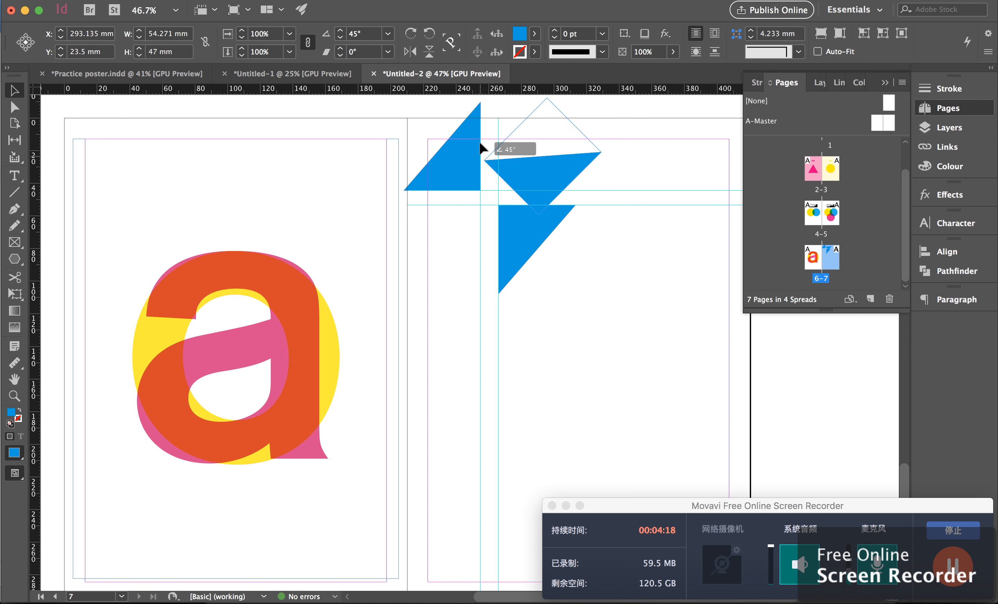
left_click_drag(477, 162, 484, 126)
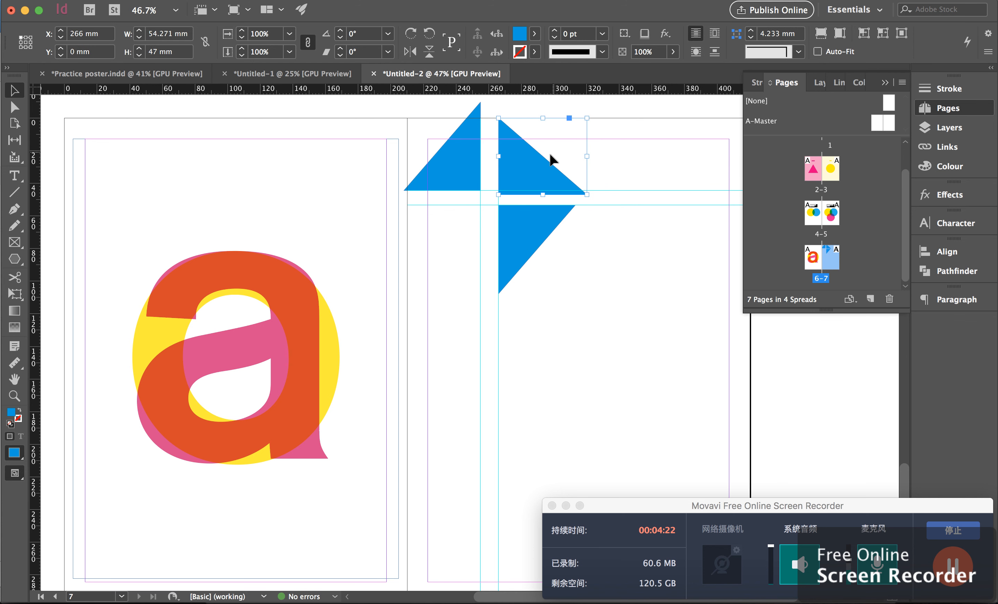
left_click_drag(535, 151, 534, 147)
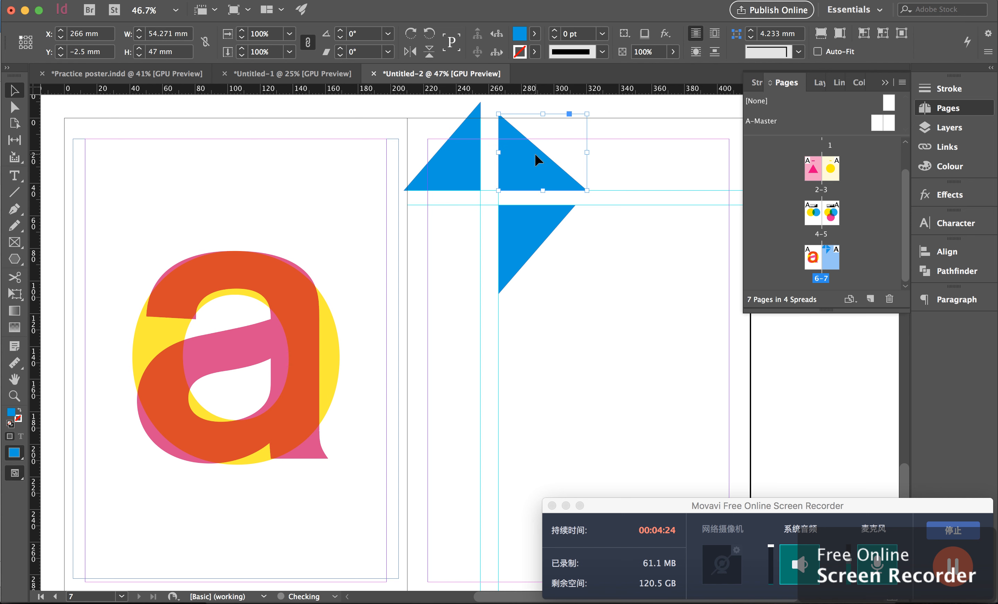
Step: Copy and paste the triangle, placing the copy below the horizontal guides and left of the vertical guides to complete the diamond
left_click(595, 283)
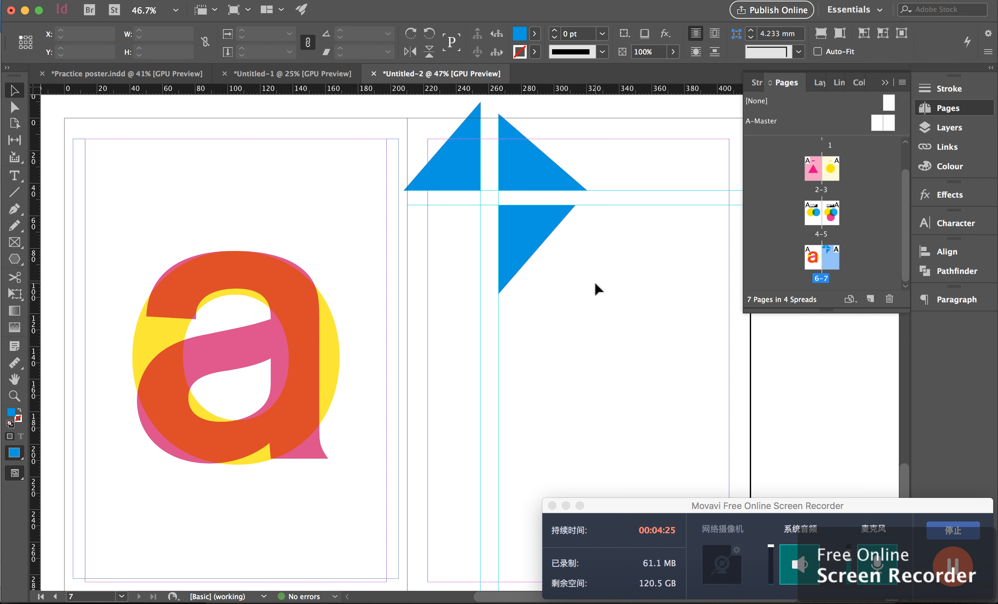
left_click(547, 182)
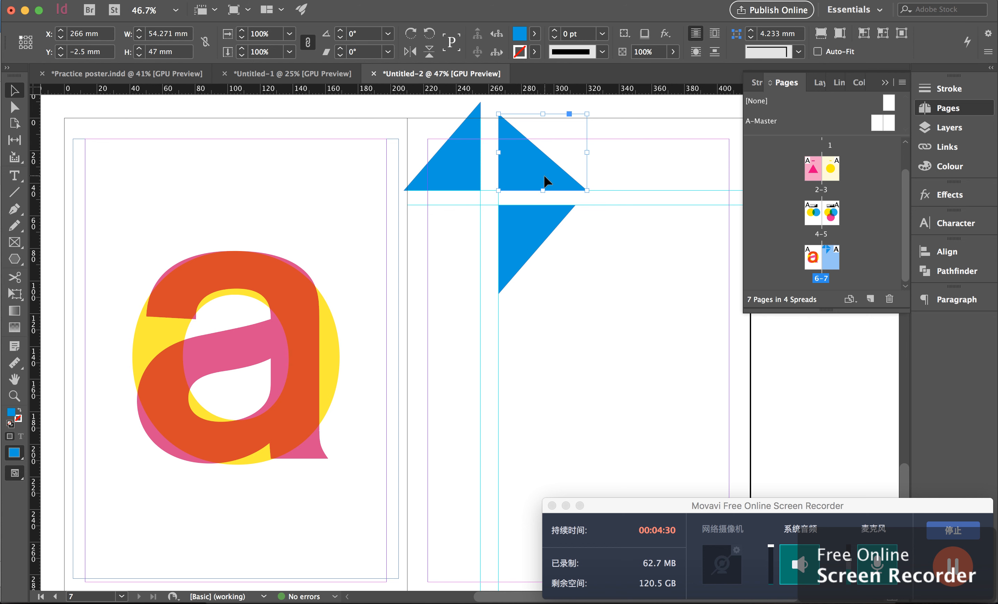
key("super+c")
key("super+v")
left_click_drag(423, 304, 460, 247)
left_click(593, 279)
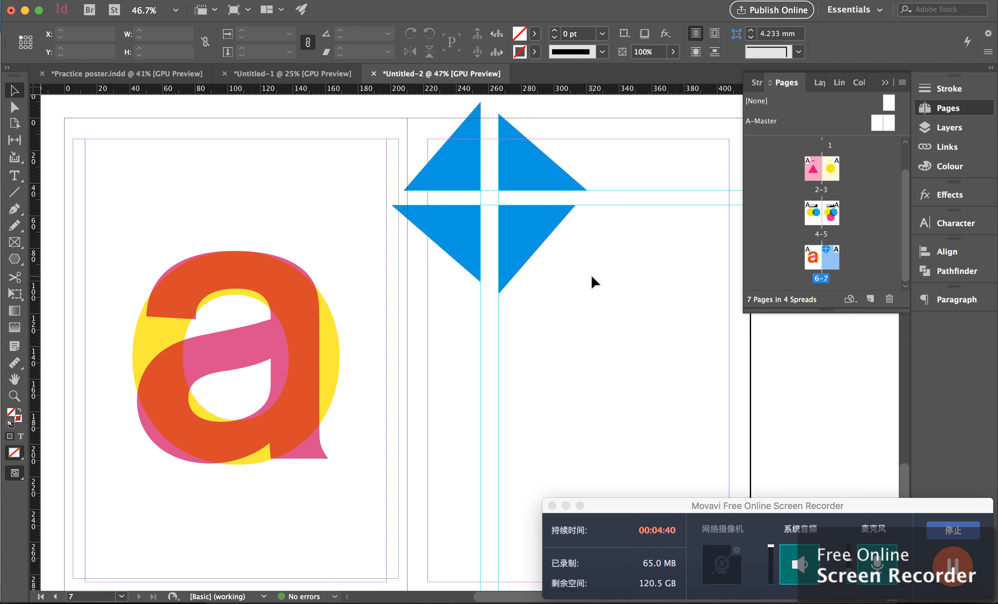
Step: Switch to preview mode to inspect the composition without guides, then return to normal view
key("w")
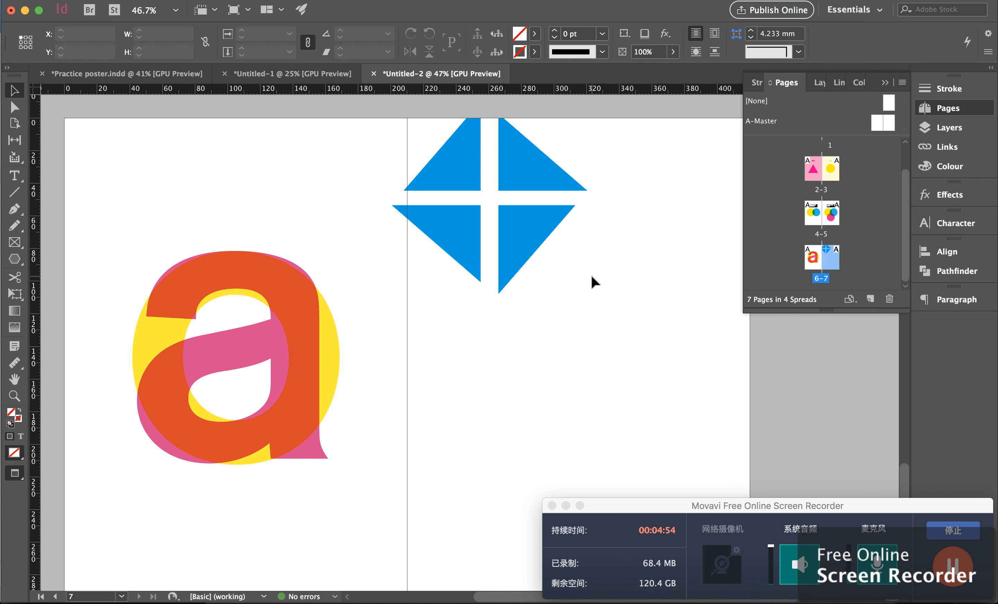
key("w")
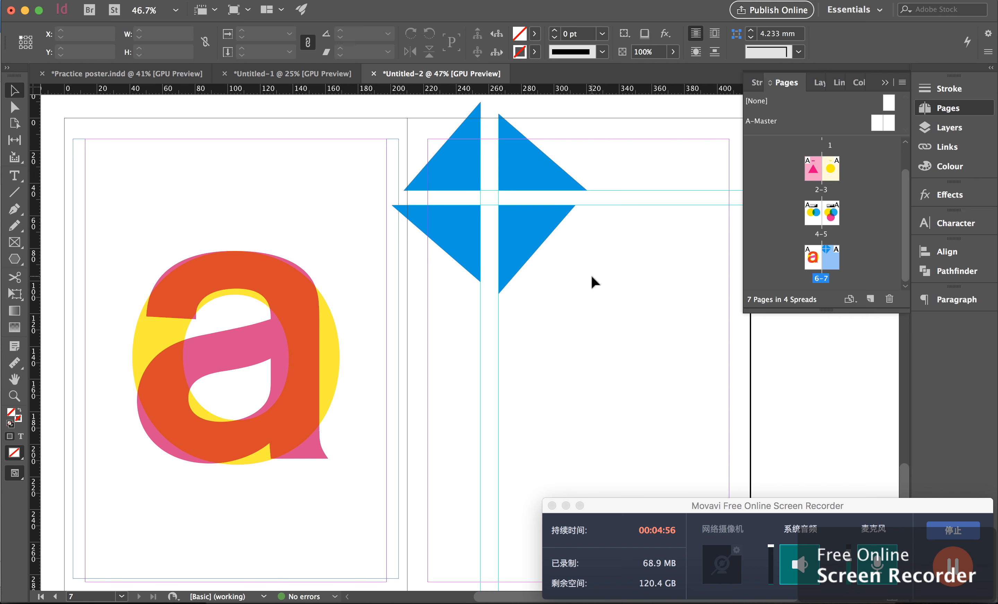